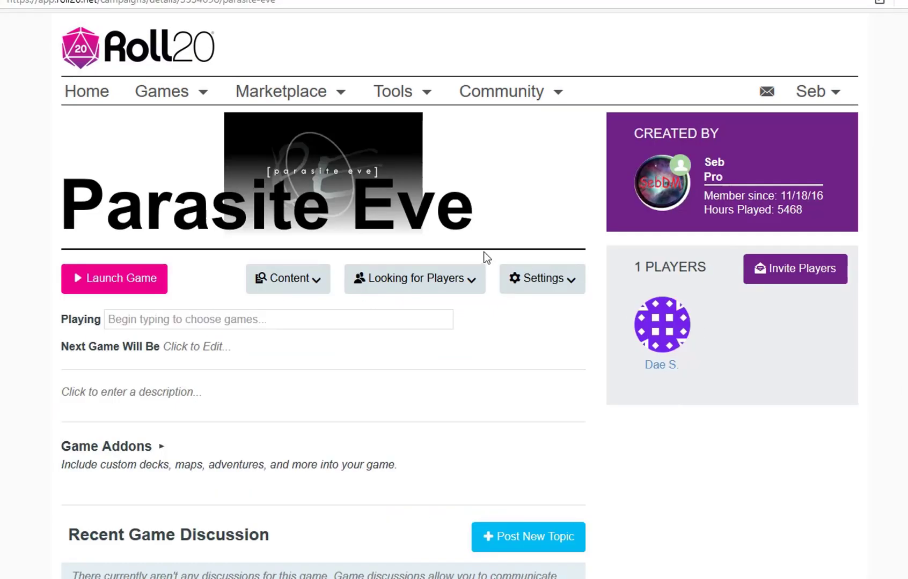
Open the API scripts of the Parasite Eve game and add Roll20 Audio Master from the script library
click(504, 278)
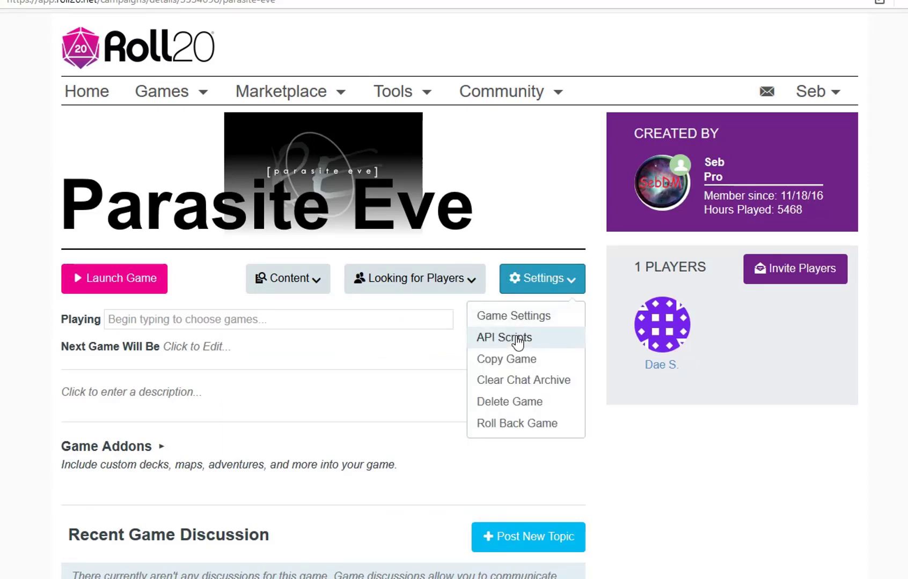
click(518, 340)
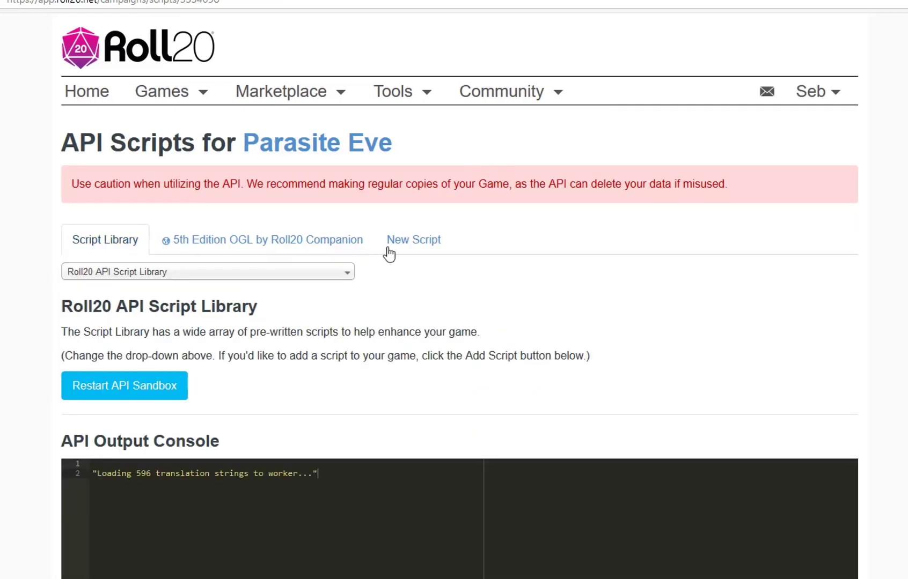
click(411, 239)
click(115, 241)
click(141, 272)
scroll(138, 356, down, 8)
scroll(141, 357, down, 4)
click(117, 400)
scroll(6, 383, down, 8)
click(102, 254)
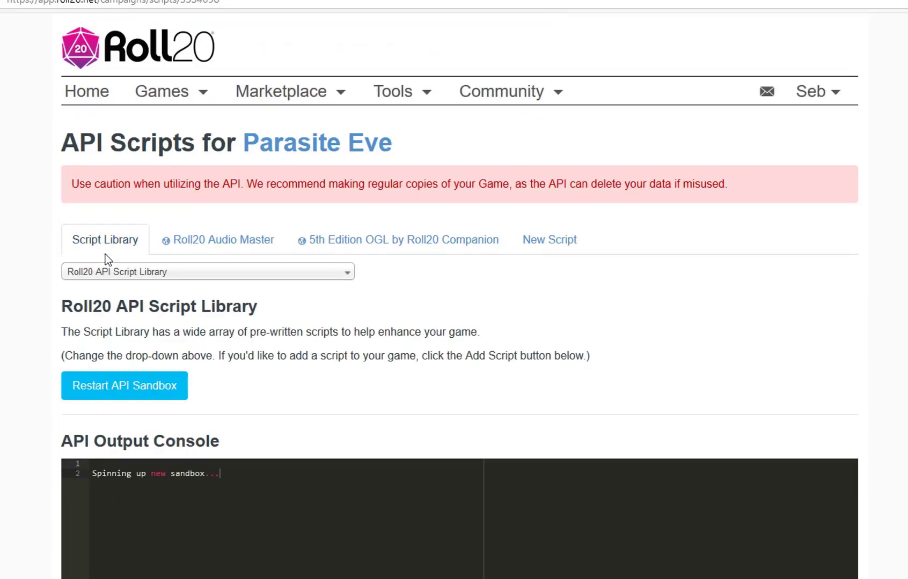
Choose the Ammo script in the API script library and add it to the game
click(118, 272)
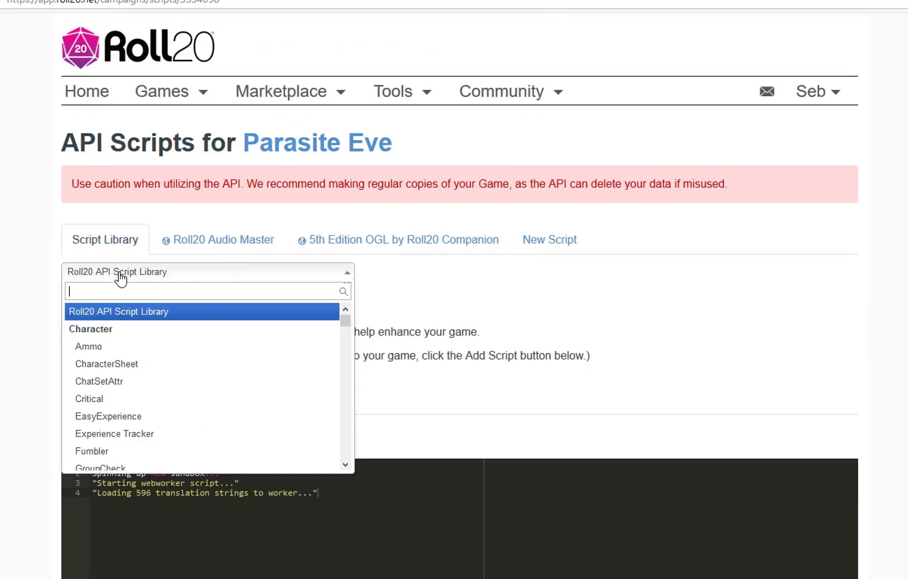
click(114, 352)
scroll(95, 405, down, 15)
click(122, 339)
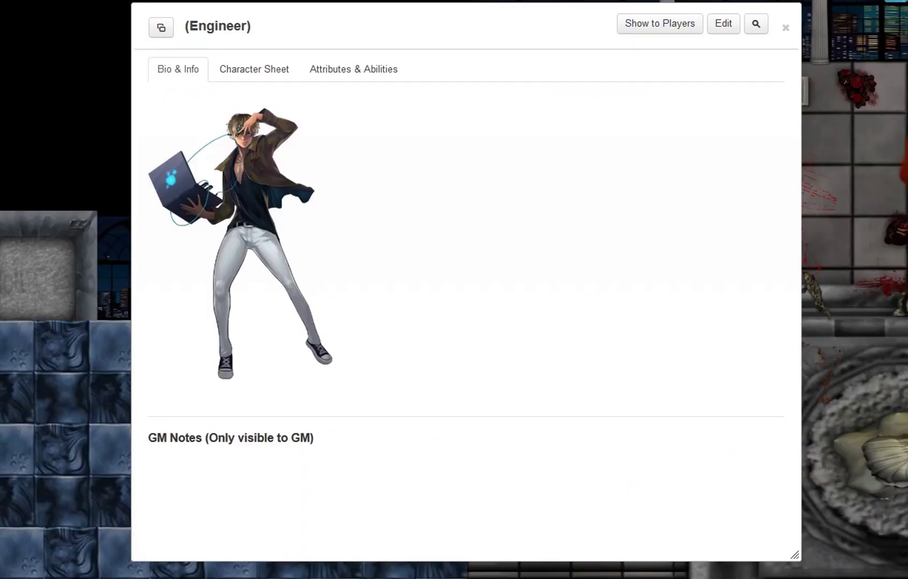
click(212, 69)
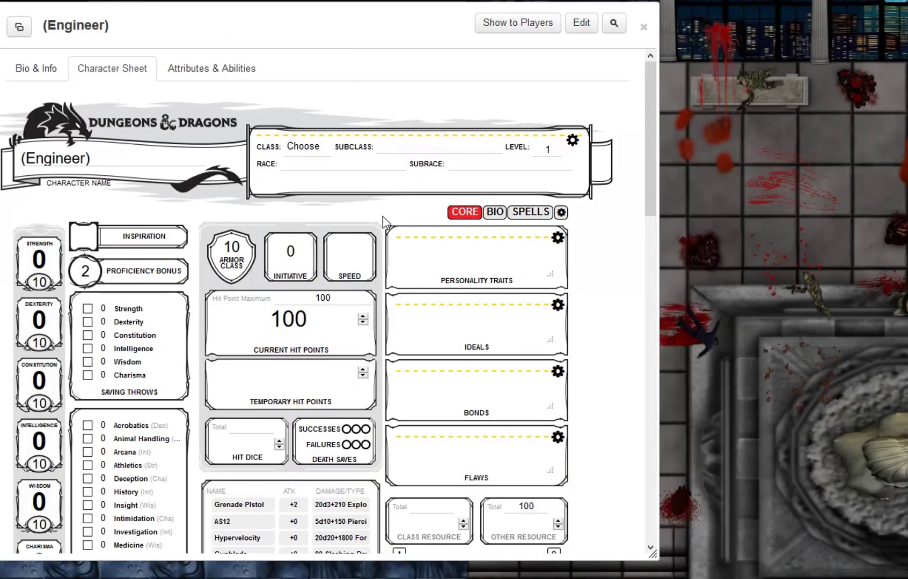
scroll(366, 218, down, 6)
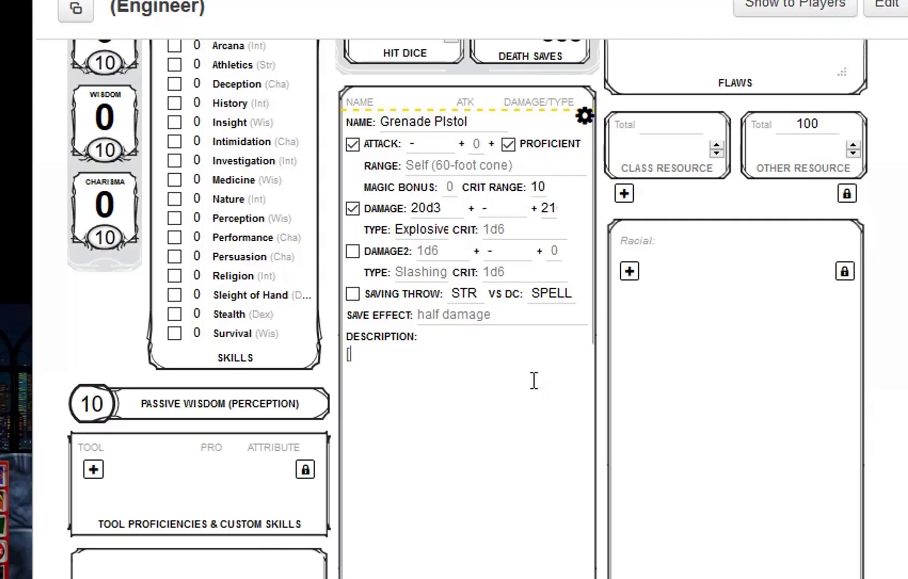
text(renade)
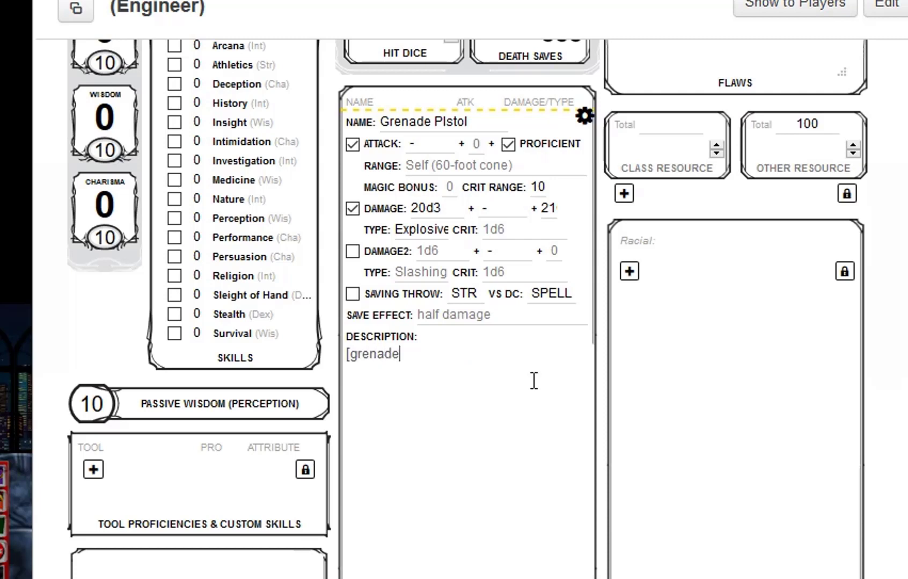
text(](https)
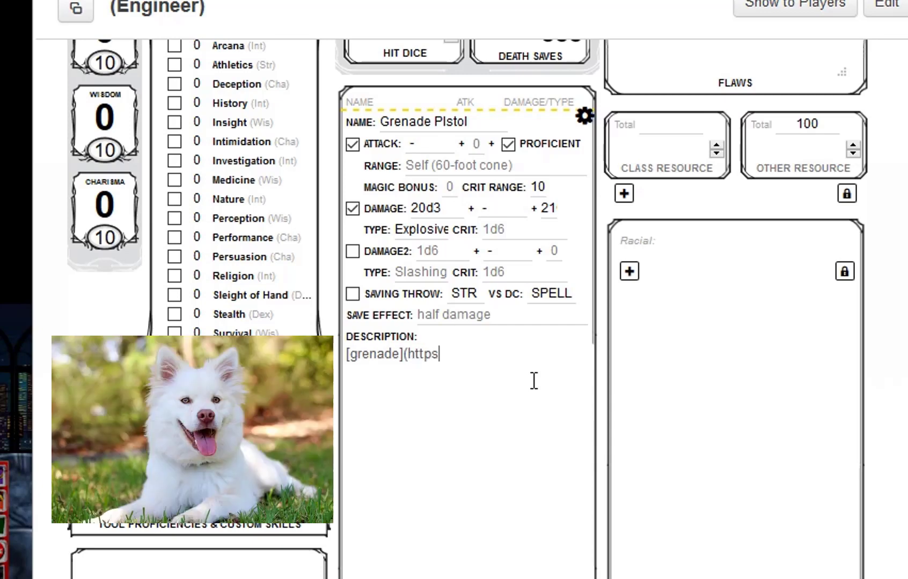
text(://)
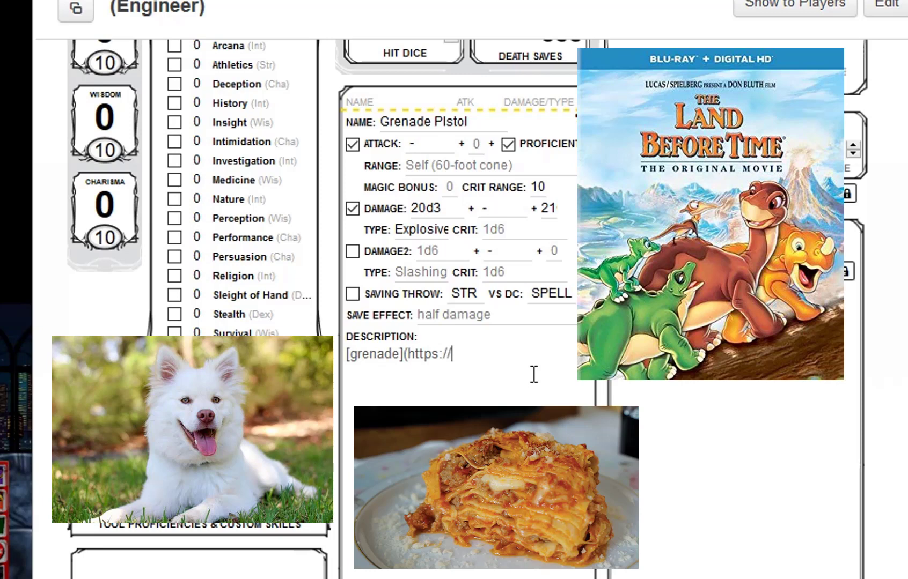
key(BackSpace)
key(BackSpace)
key(BackSpace)
key(BackSpace)
key(BackSpace)
key(BackSpace)
key(BackSpace)
key(BackSpace)
key(BackSpace)
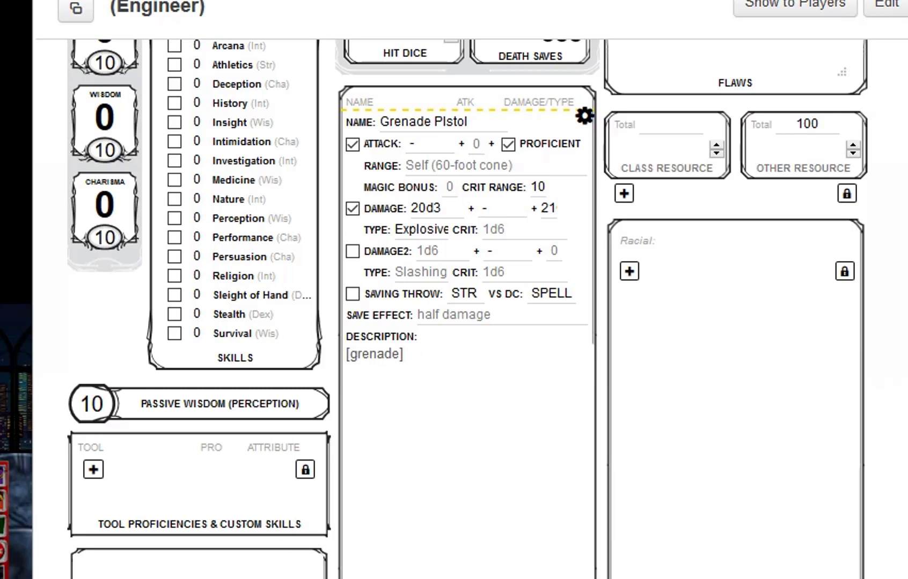
right_click(458, 365)
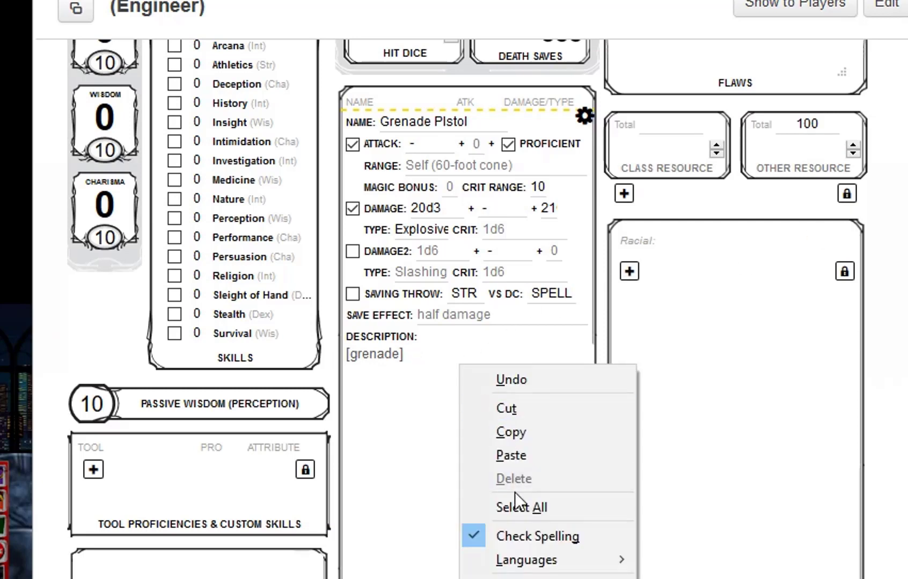
click(514, 459)
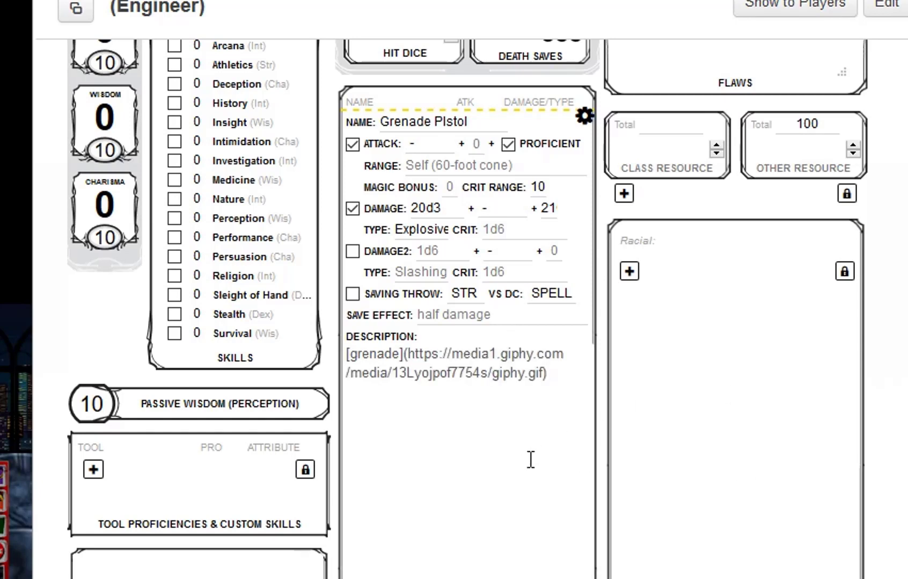
Add a line with two closing curly braces below the GIF link and close the Grenade Pistol attack's settings
click(429, 373)
key(alt+Tab)
click(472, 397)
text(}})
click(585, 115)
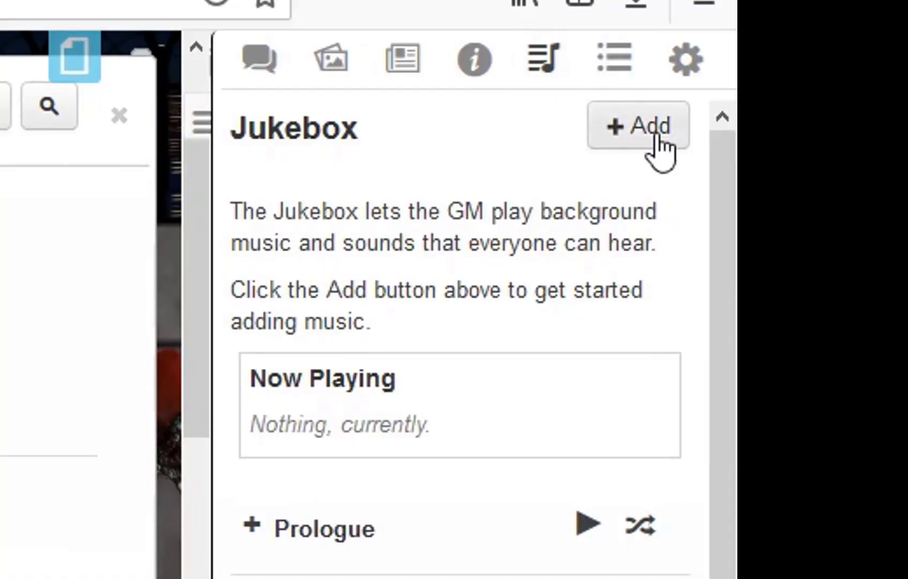
Search Fanburst for "explosion" and add the track "Explosion by tabletopbanana" to the Jukebox
click(653, 138)
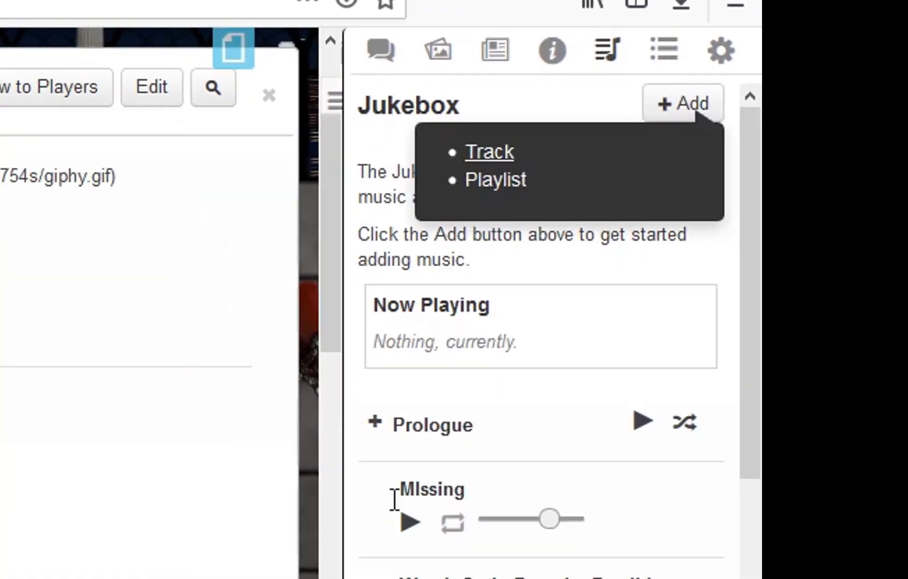
click(402, 193)
click(263, 97)
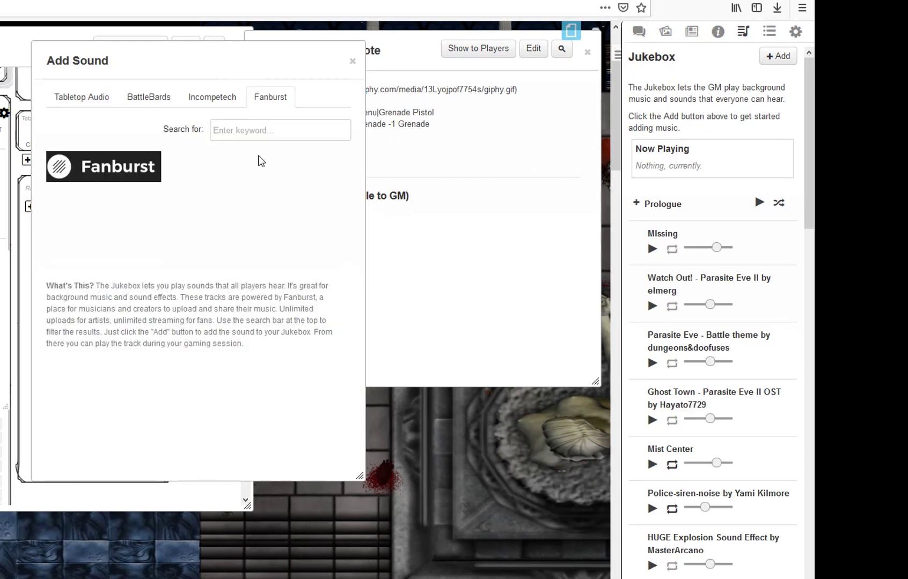
click(252, 128)
text(explosion)
click(298, 174)
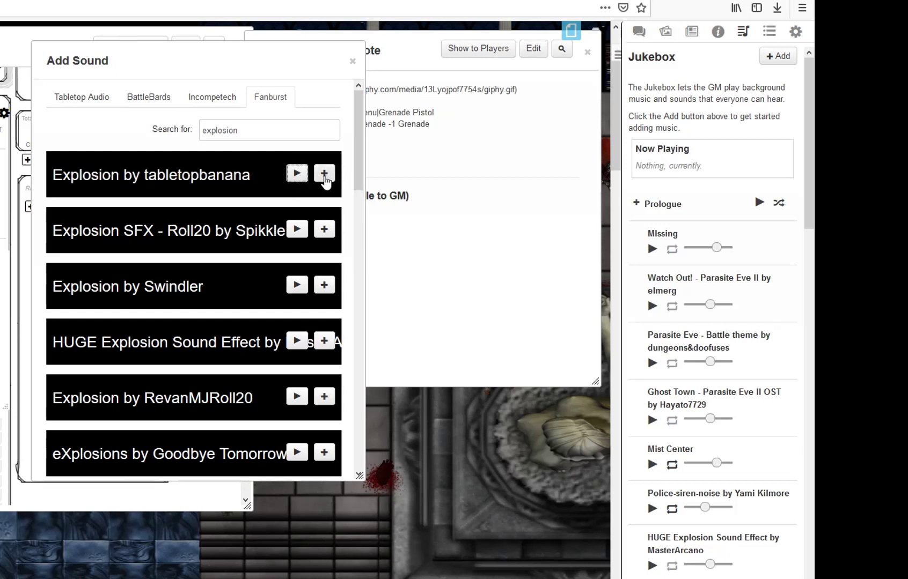
click(354, 62)
Rename the new explosion track in the Jukebox as "Grenade Pistol"
scroll(666, 209, down, 10)
scroll(667, 209, down, 5)
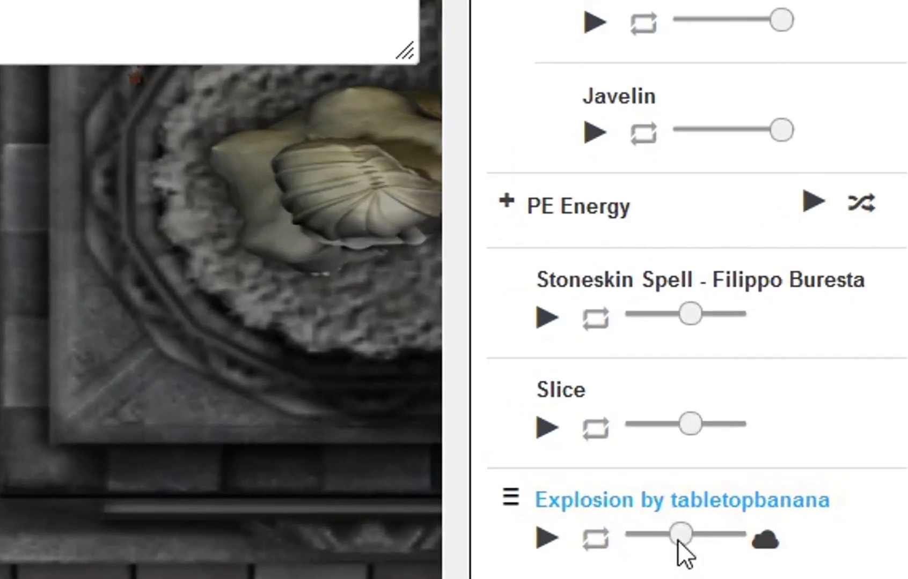
click(677, 527)
text(Grenade )
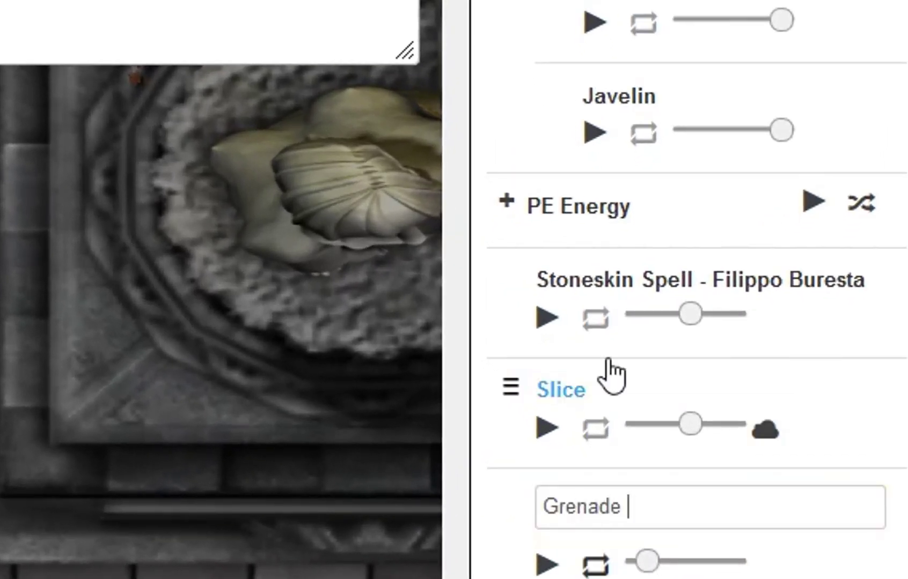
text(Pistol)
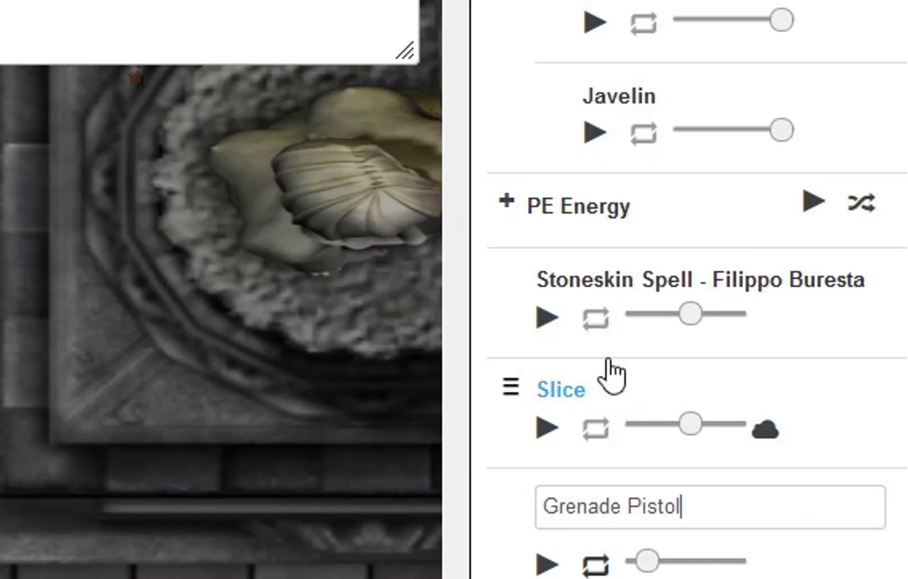
key(Return)
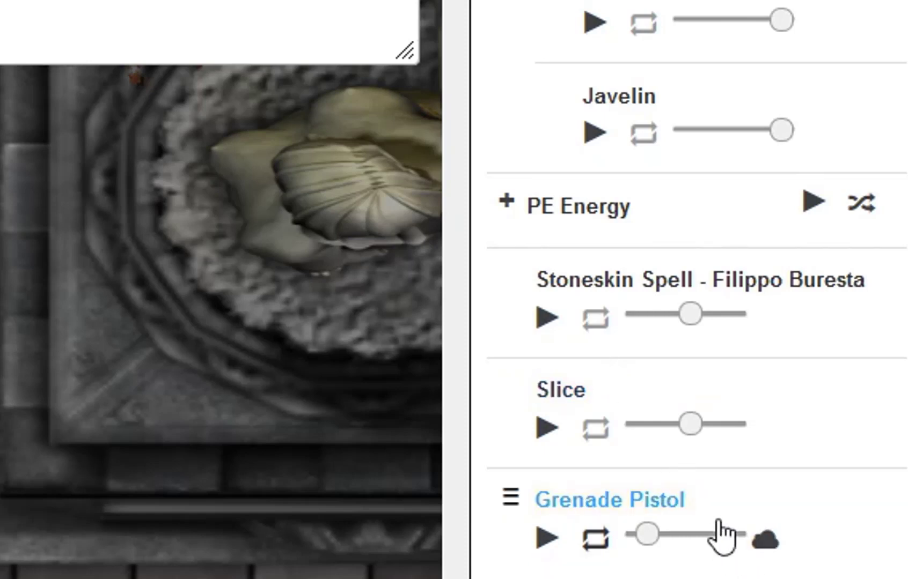
Change the Jukebox track's name to "grenade Pistol" with a lowercase g
click(736, 491)
click(737, 491)
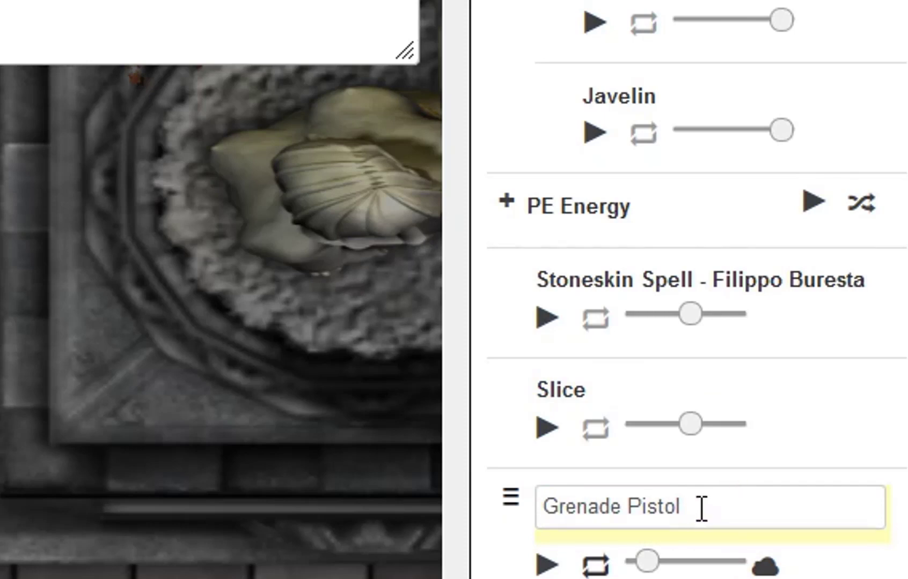
key(BackSpace)
key(BackSpace)
click(553, 507)
key(BackSpace)
text(g)
key(Return)
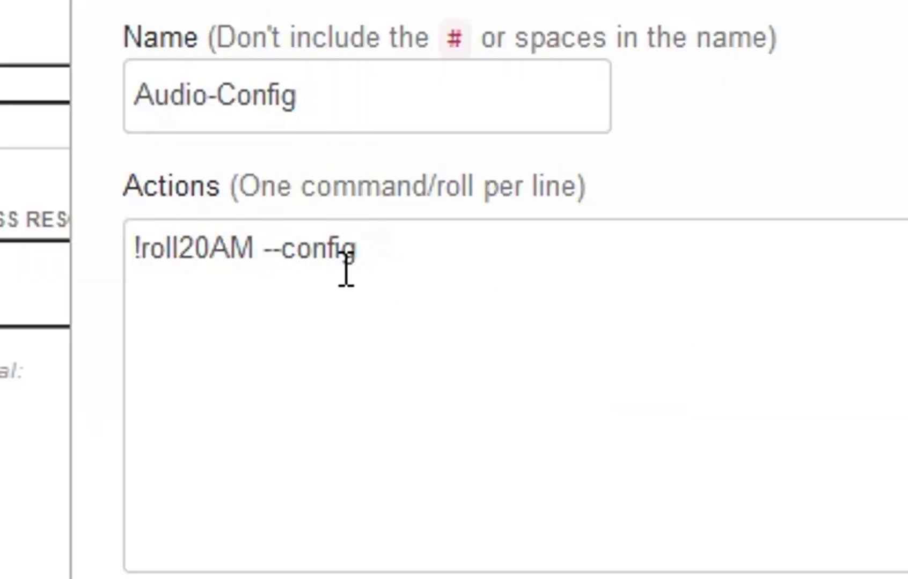
Run the Audio-Config macro with the command "!roll20AM --config" and import the Jukebox into Roll20 AM
drag(377, 255, 140, 252)
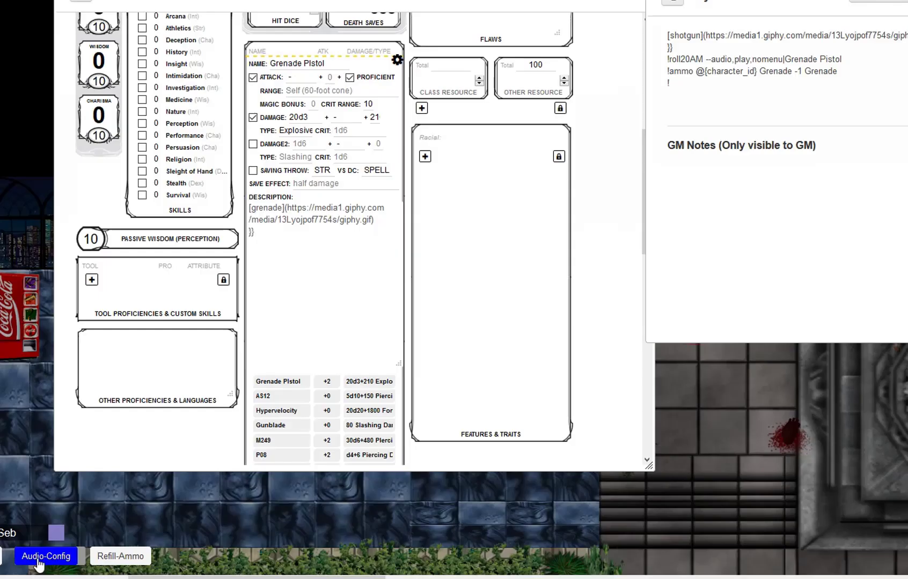
click(38, 558)
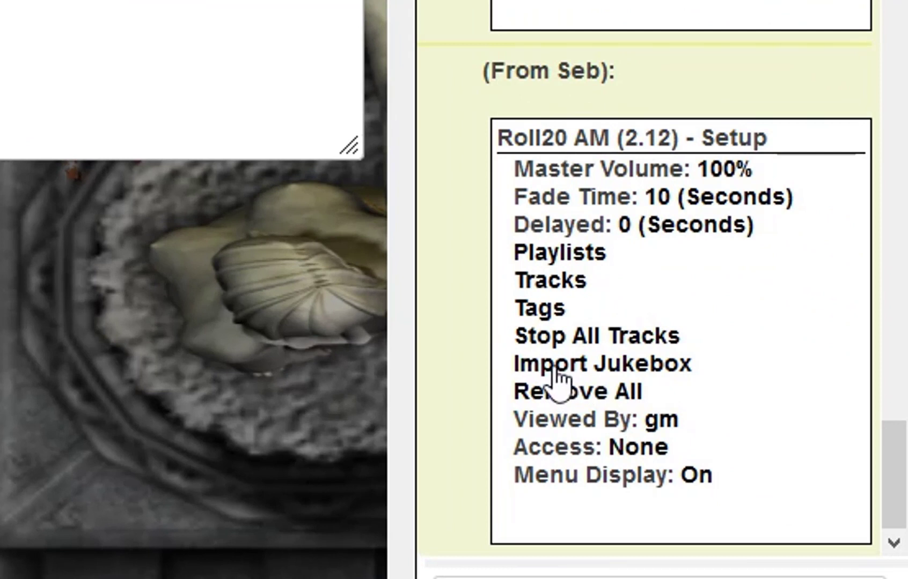
click(554, 369)
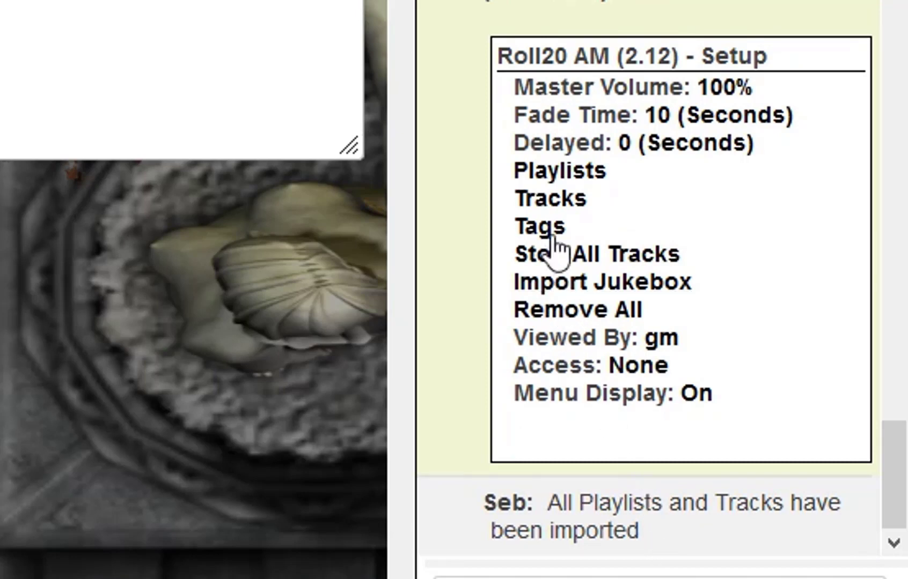
List the imported tracks in Roll20 AM and unlock the grenade Pistol track
click(552, 202)
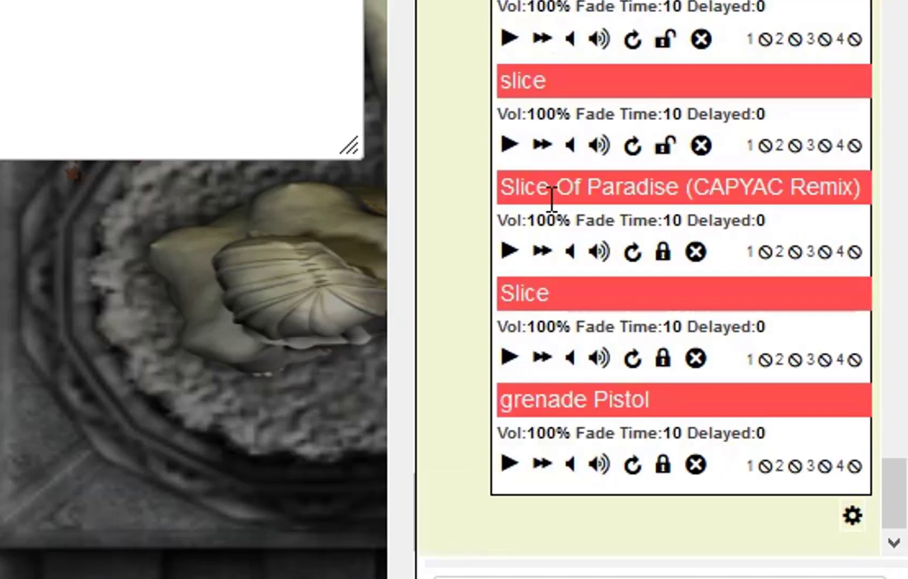
scroll(588, 8, up, 10)
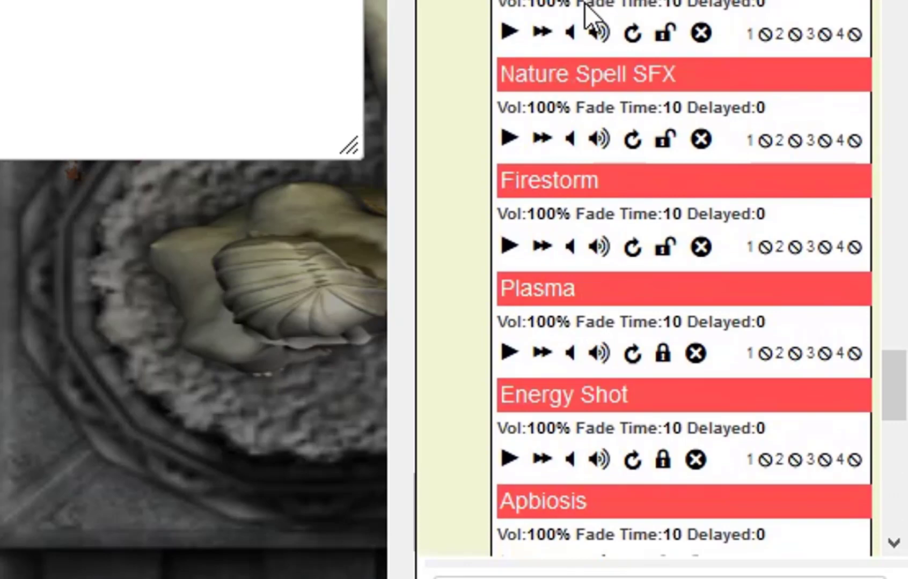
scroll(584, 2, up, 15)
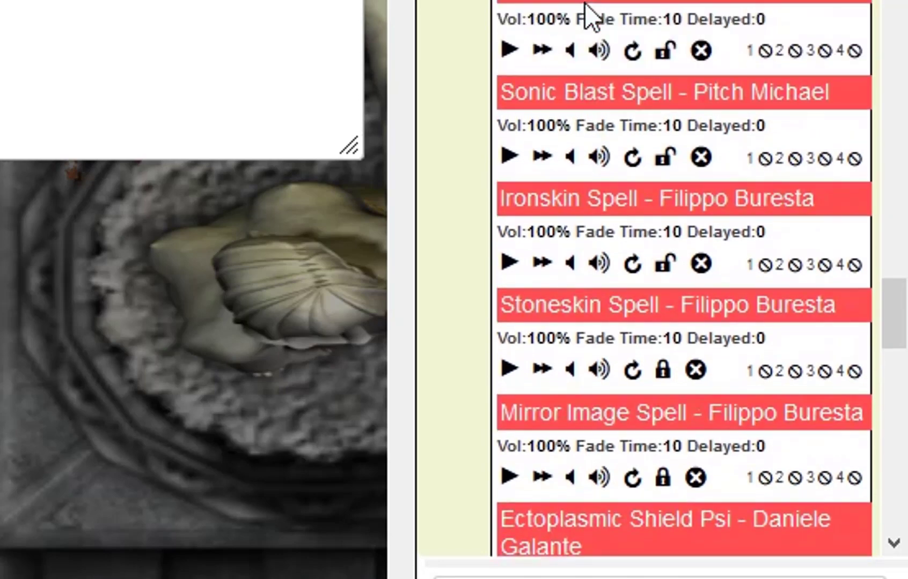
scroll(585, 3, down, 5)
scroll(588, 8, down, 5)
click(664, 465)
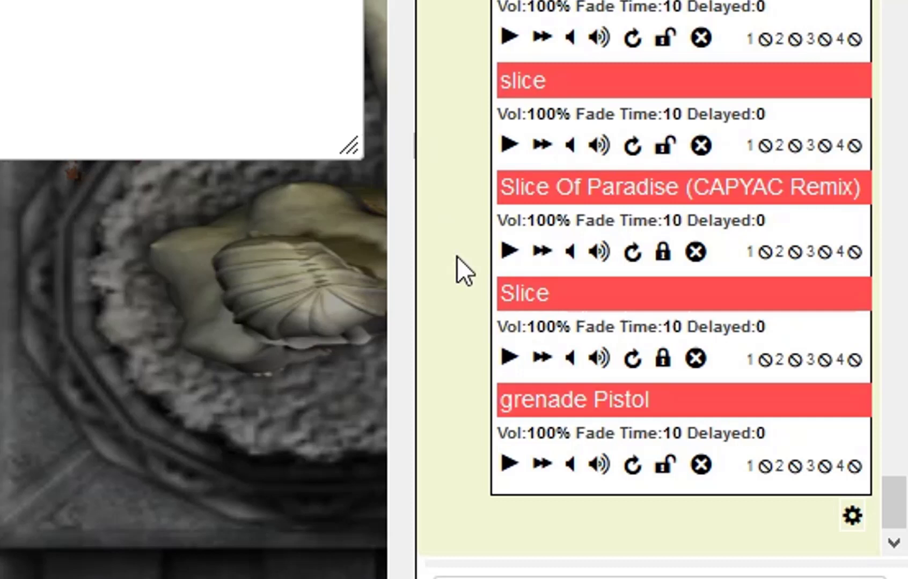
Lower the grenade Pistol track's volume by several increments in the Roll20 AM track list
click(592, 467)
click(570, 465)
click(570, 464)
click(571, 465)
click(571, 465)
click(570, 465)
click(570, 464)
click(571, 465)
click(570, 465)
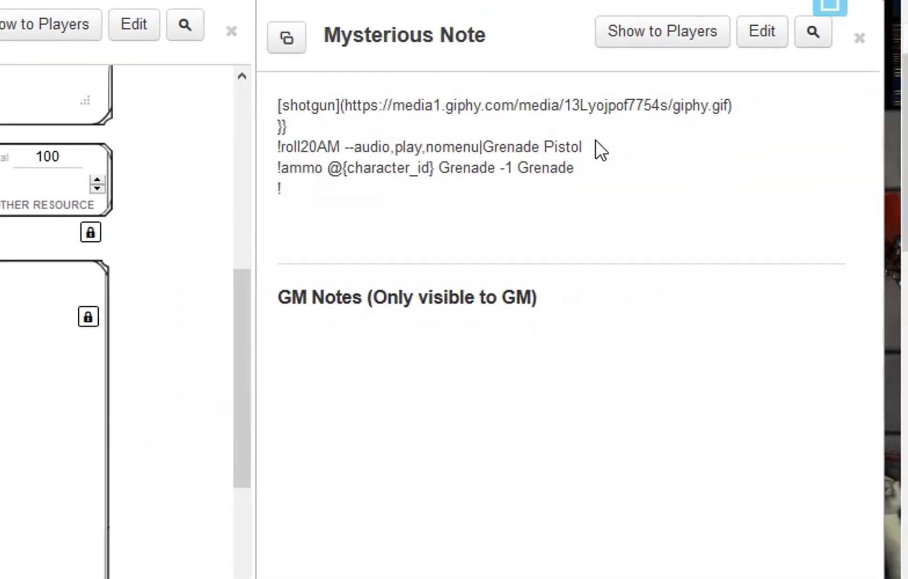
Paste the note's "[shotgun]" GIF link and two closing curly braces into the Grenade Pistol attack's empty description
drag(596, 144, 278, 151)
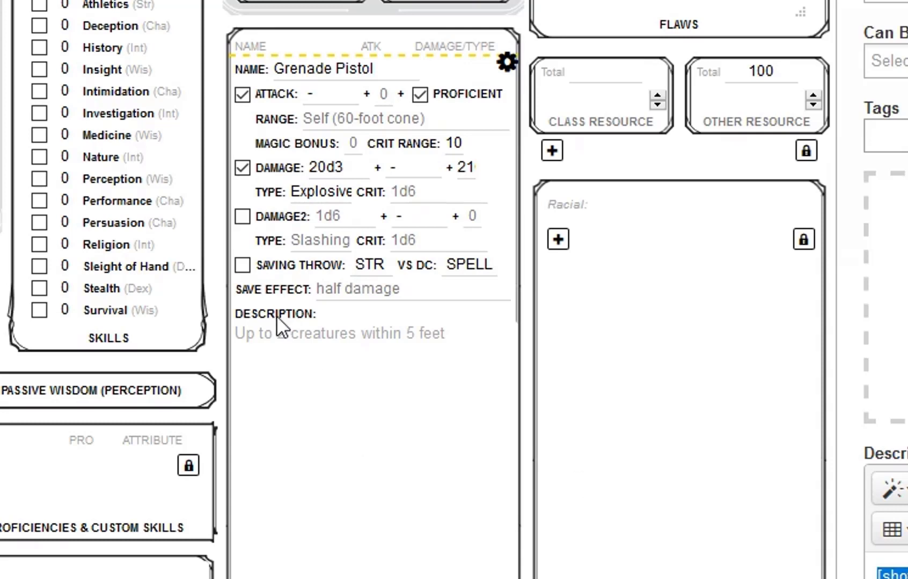
click(278, 338)
right_click(278, 343)
click(368, 446)
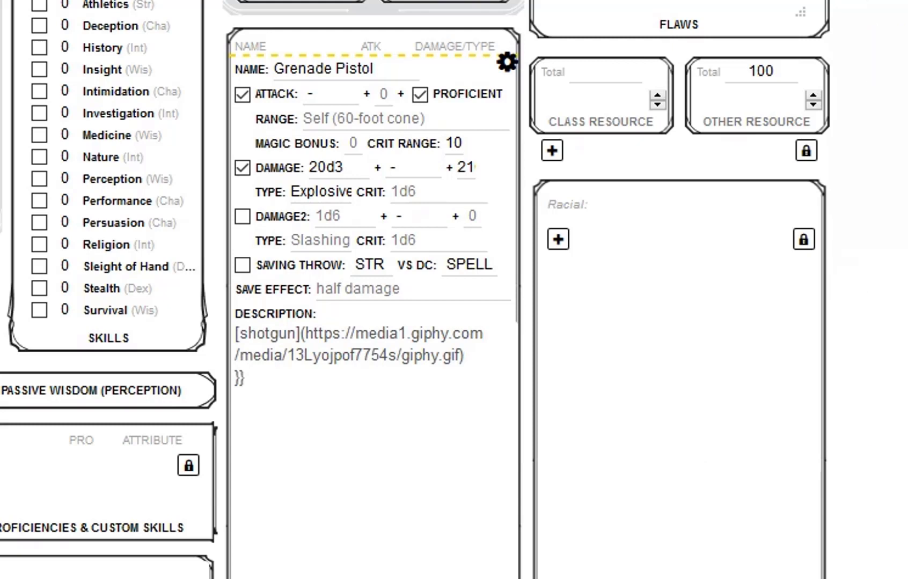
Add the command "!roll20AM --audio,play,nomenu|Grenade Pistol" below the closing braces, followed by a line starting with "!"
text(!roll20AM --audio,play,nomenu|Grenade Pistol)
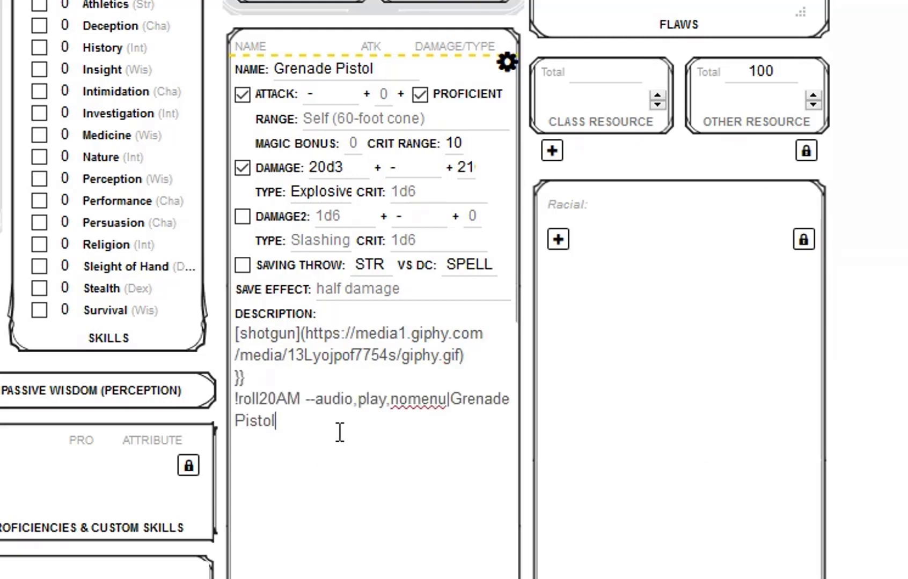
key(Return)
text(!)
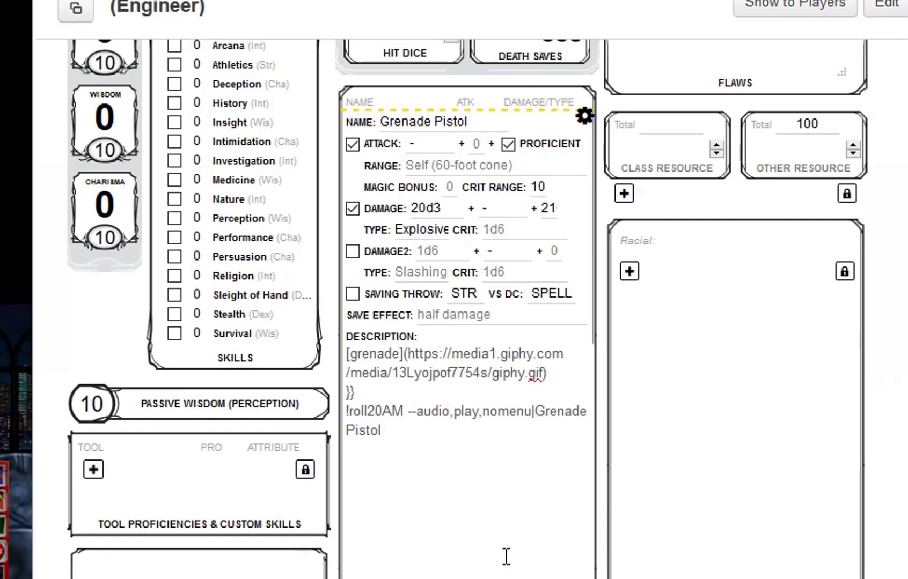
Add an opening curly brace after the "!roll20AM" command in the Grenade Pistol description and close the attack's editor
click(424, 425)
text({)
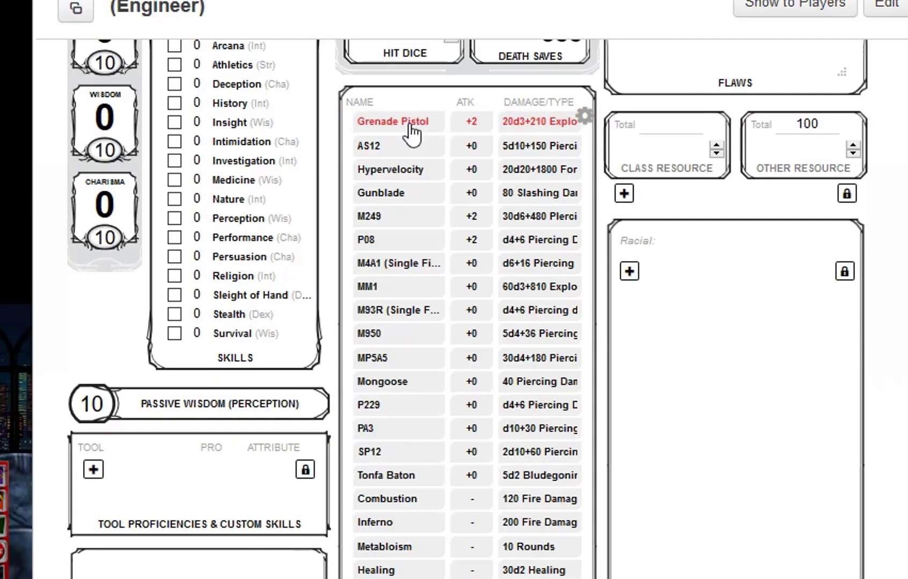
Add a new attribute named "Bullet" at the end of the Engineer character's attribute list
scroll(606, 153, up, 10)
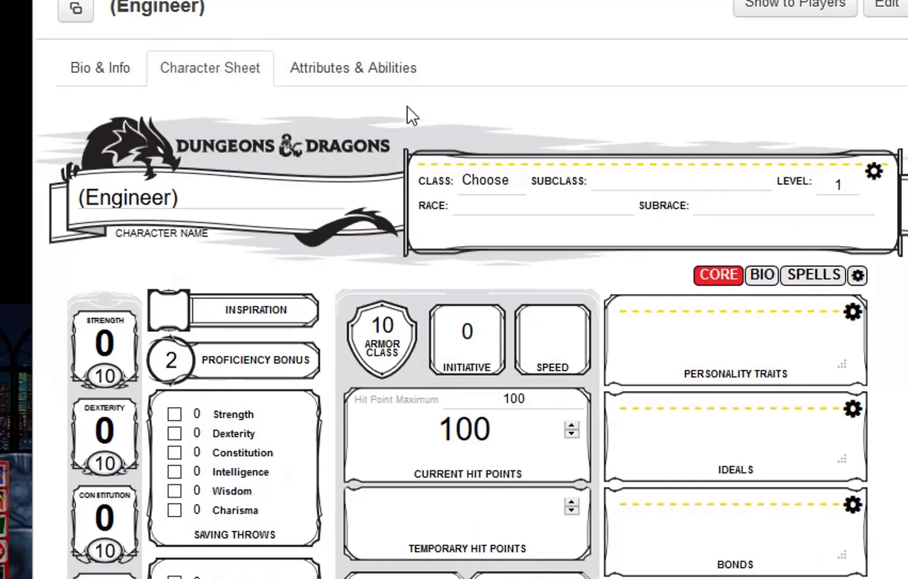
click(399, 76)
scroll(439, 131, down, 10)
click(168, 523)
key(ctrl+a)
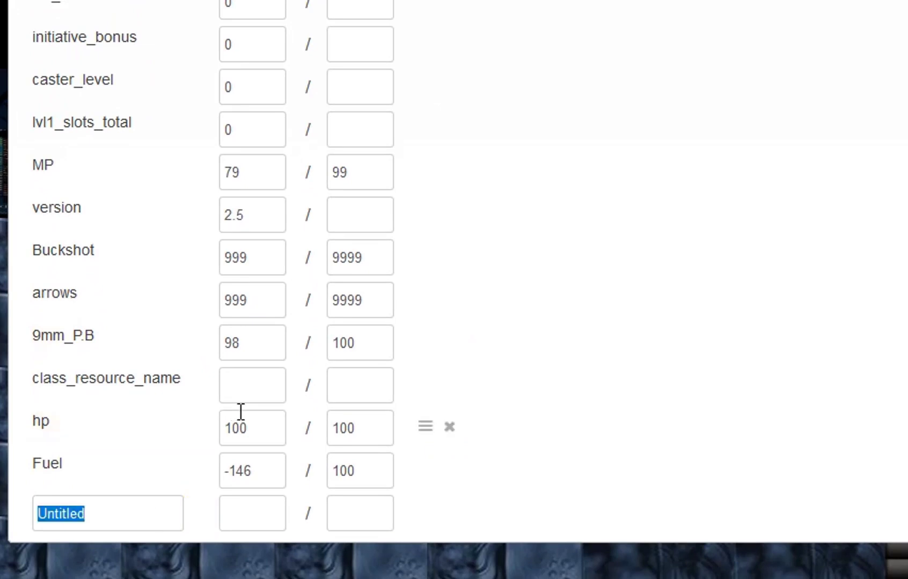
text(Bullet)
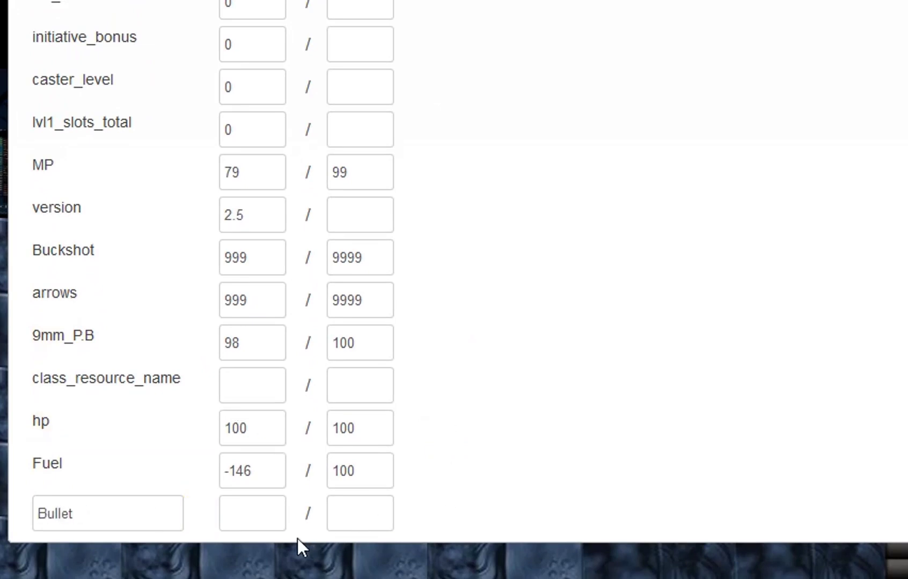
Set the Bullet attribute's maximum to 30 and its current value to 20
click(379, 519)
text(3)
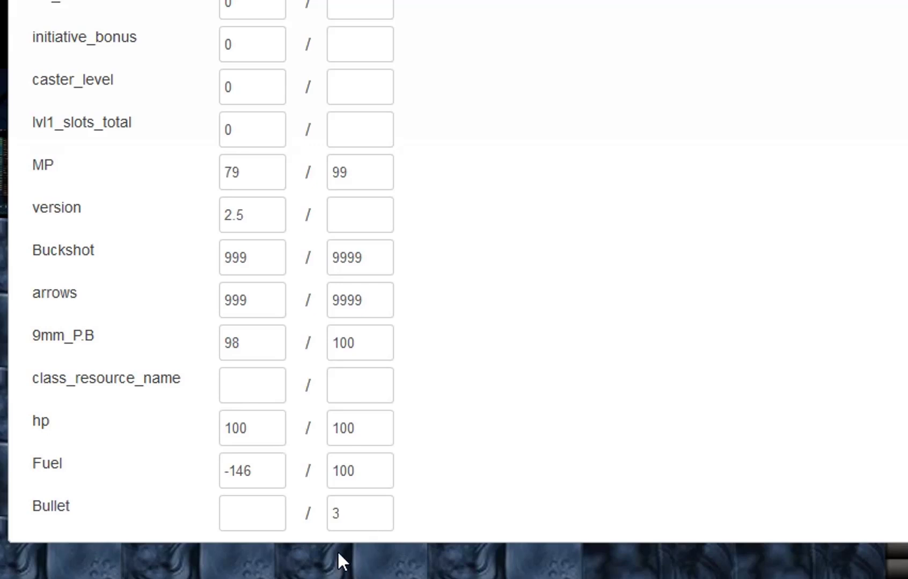
text(0)
click(255, 517)
text(20)
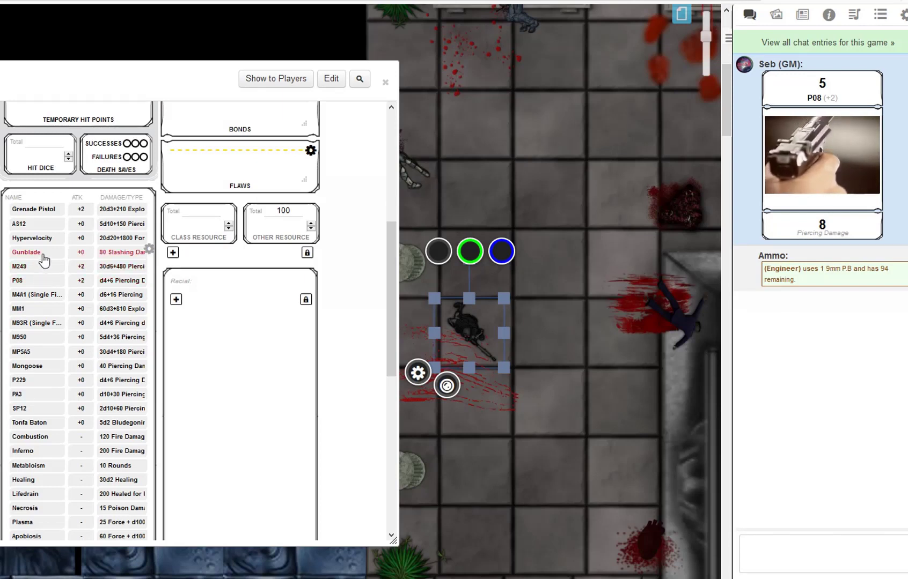
Roll the Gunblade and Hypervelocity attacks from the Engineer's sheet to show their GIFs in the chat
click(27, 252)
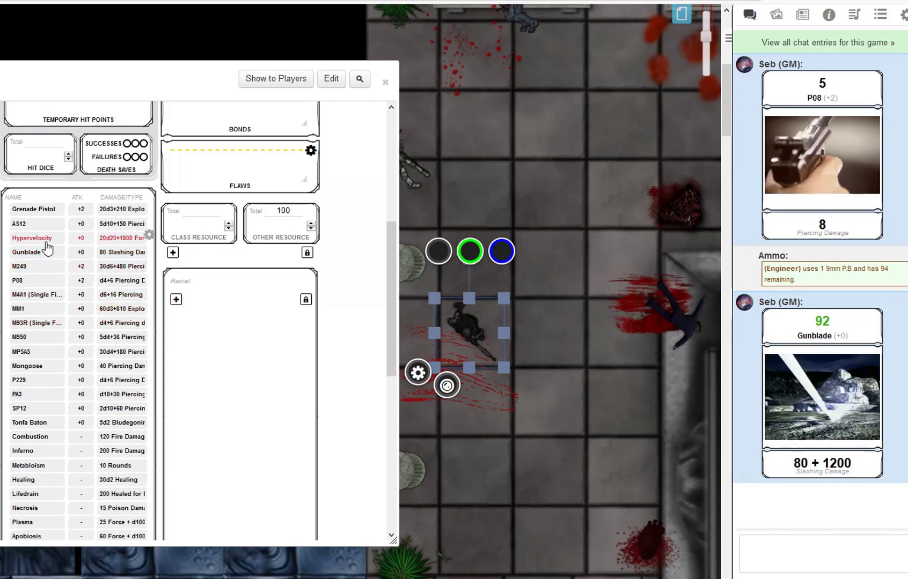
click(46, 242)
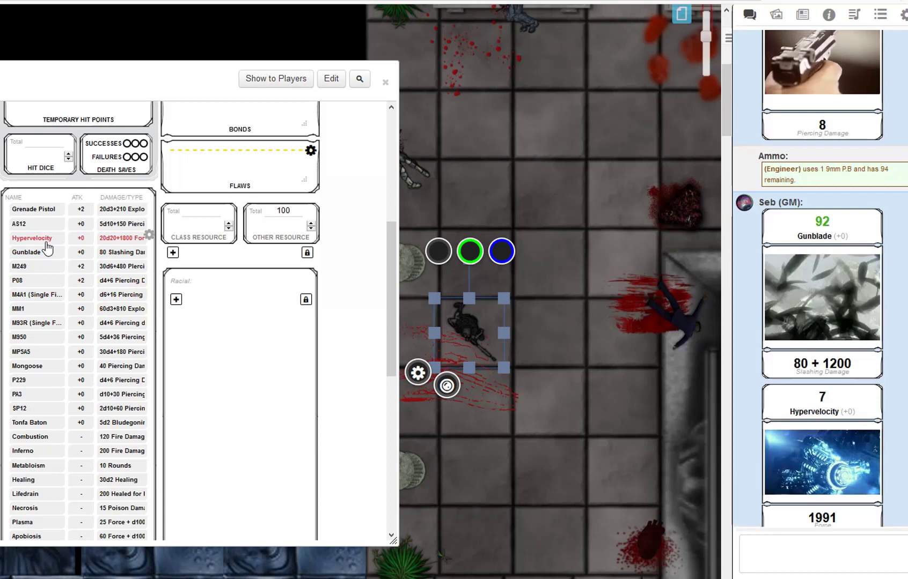